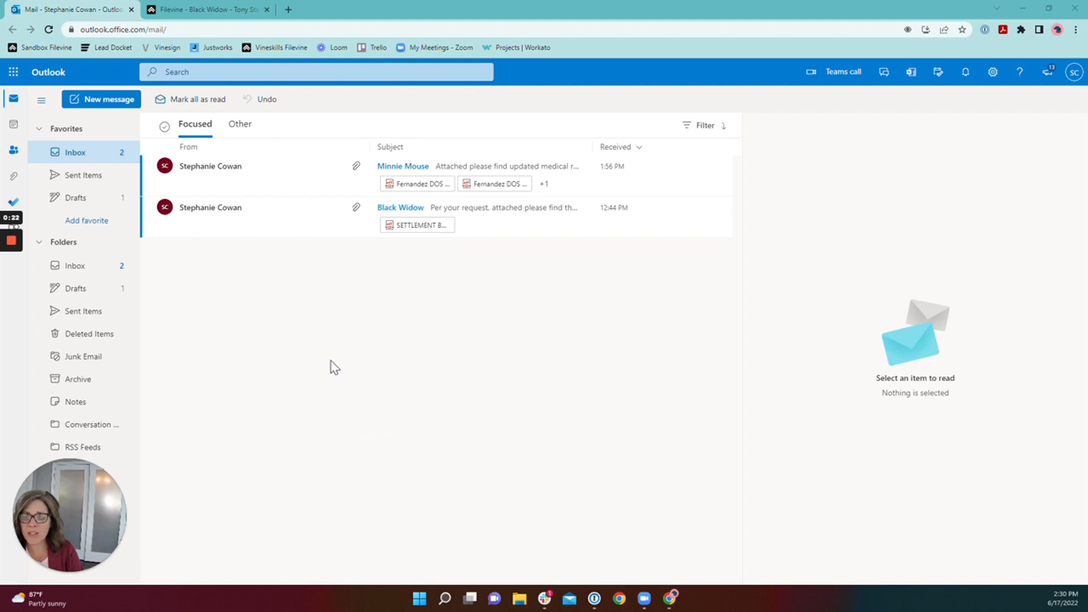
# Start a new email message, close the Filevine pane, and open the draft in its own window
pyautogui.click(102, 102)
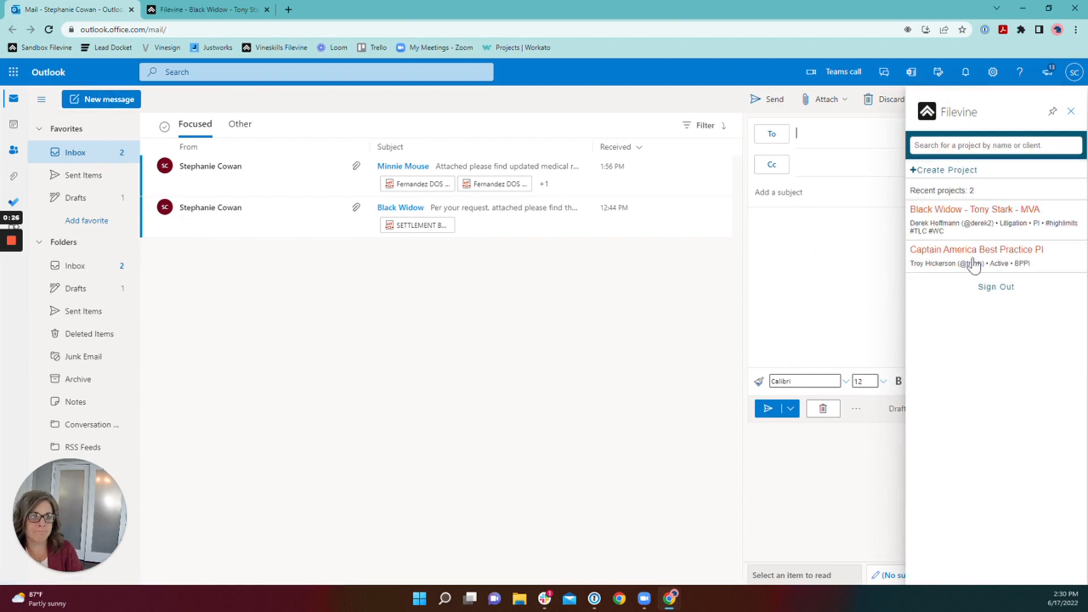
pyautogui.click(1070, 111)
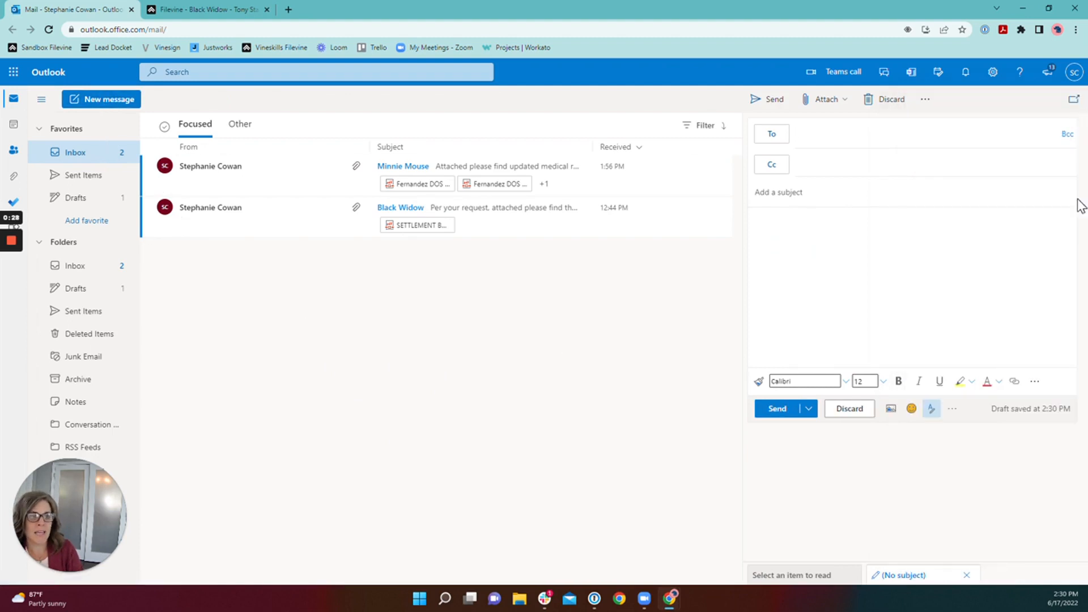
pyautogui.click(1073, 101)
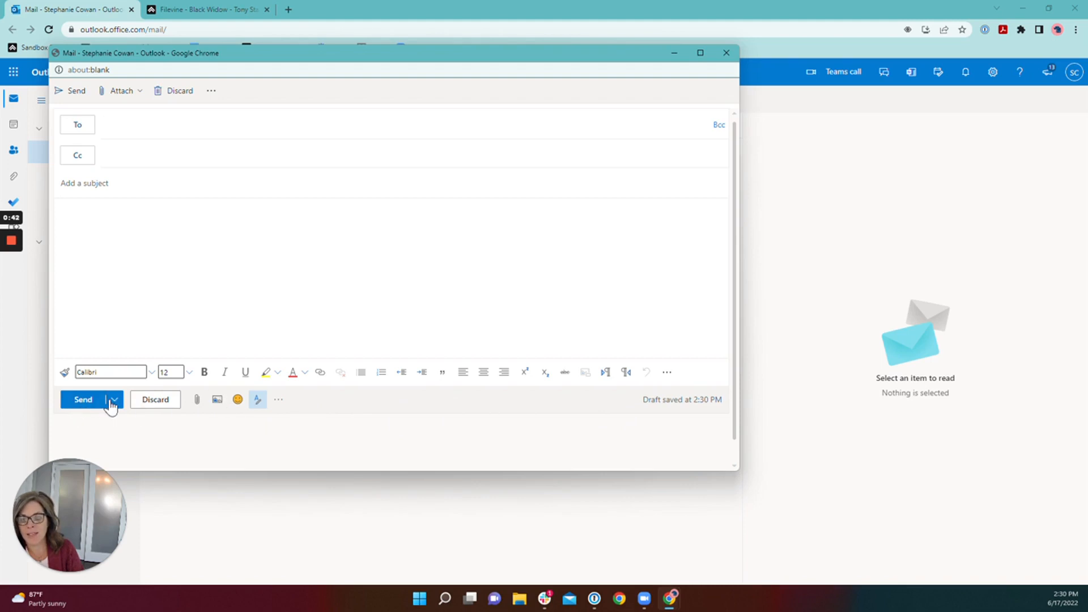
# Open the Filevine add-in for the draft message and pin its pane
pyautogui.click(279, 401)
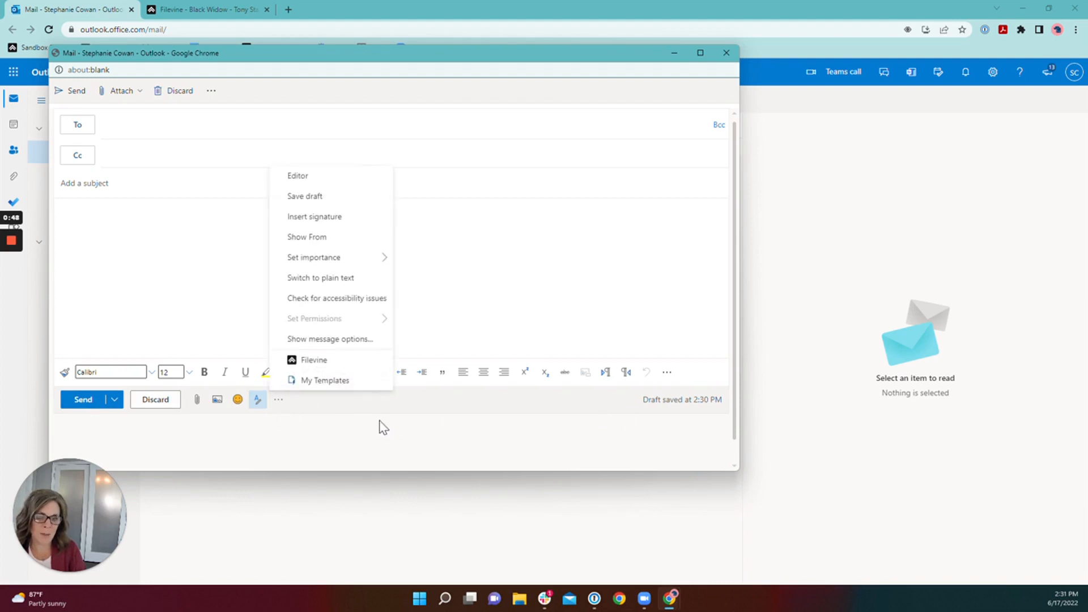
pyautogui.click(315, 360)
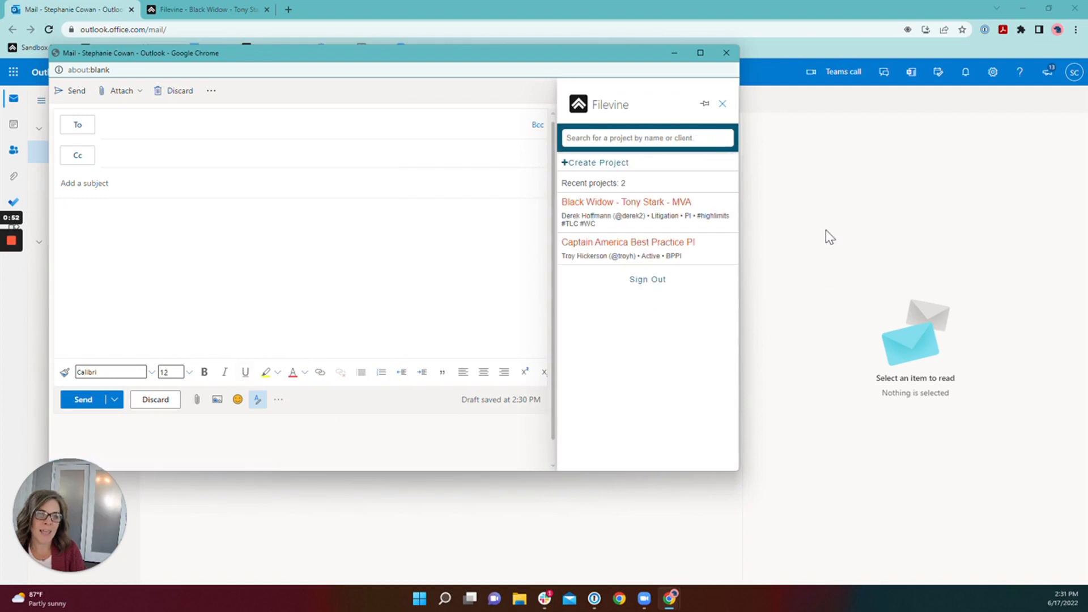
pyautogui.click(704, 104)
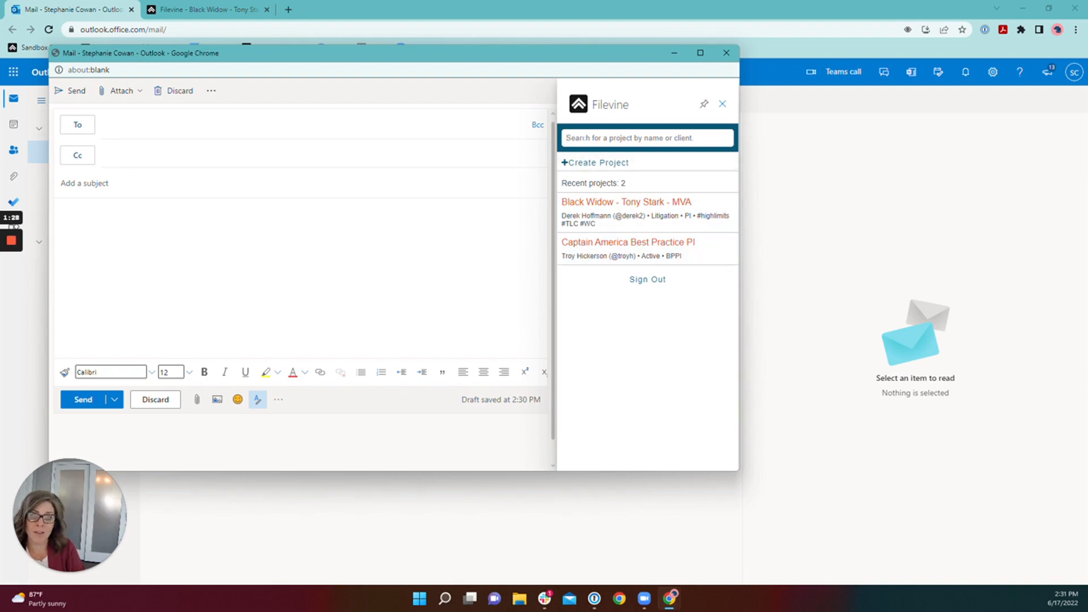
# Open the recent MVA litigation project in Filevine and add its client's email as the To recipient
pyautogui.click(690, 221)
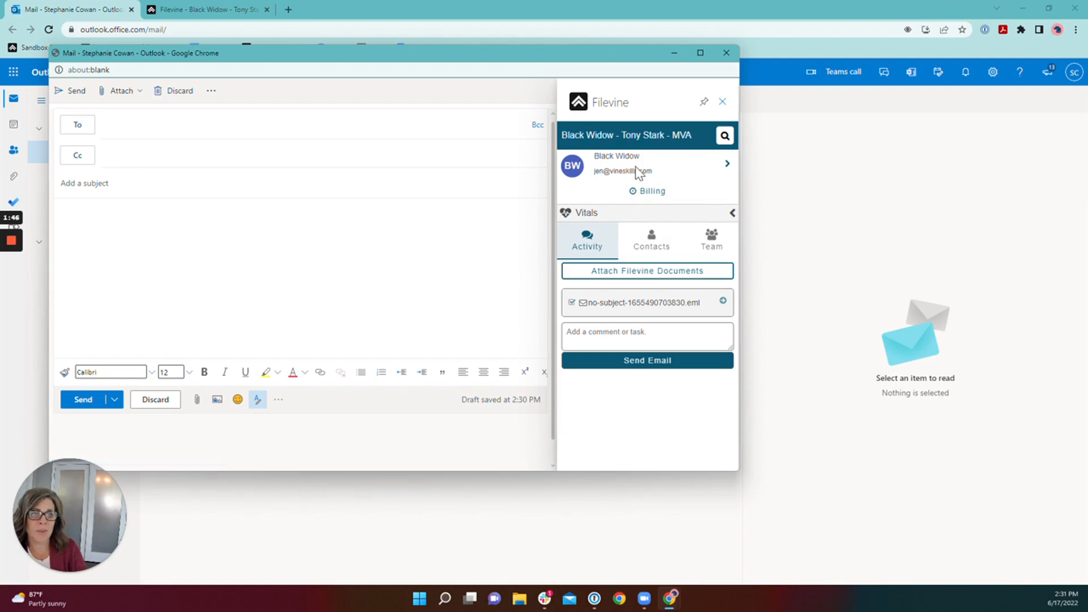
pyautogui.click(726, 163)
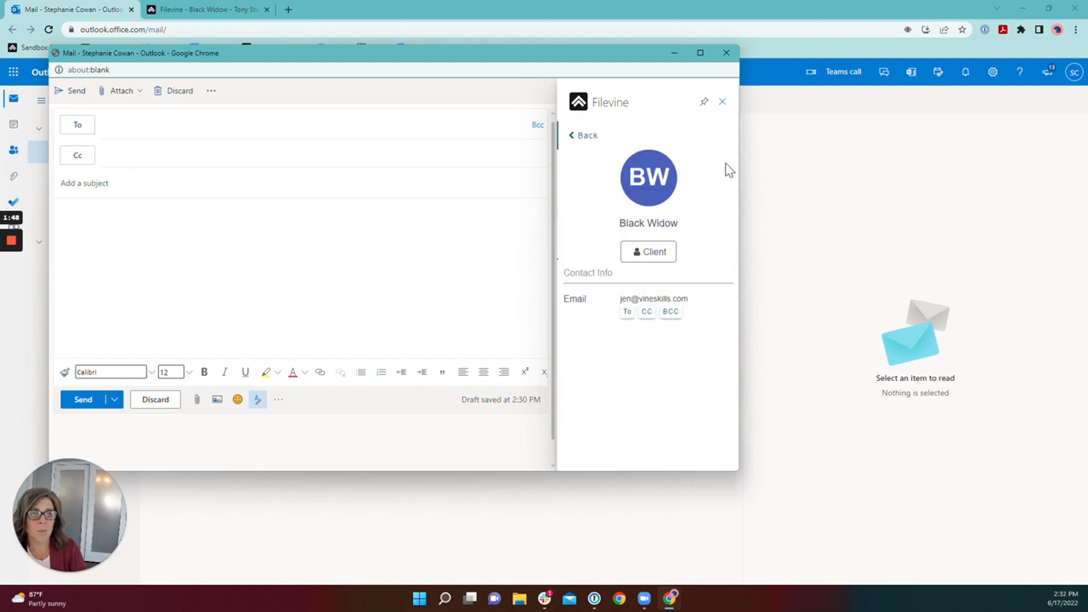
pyautogui.click(626, 312)
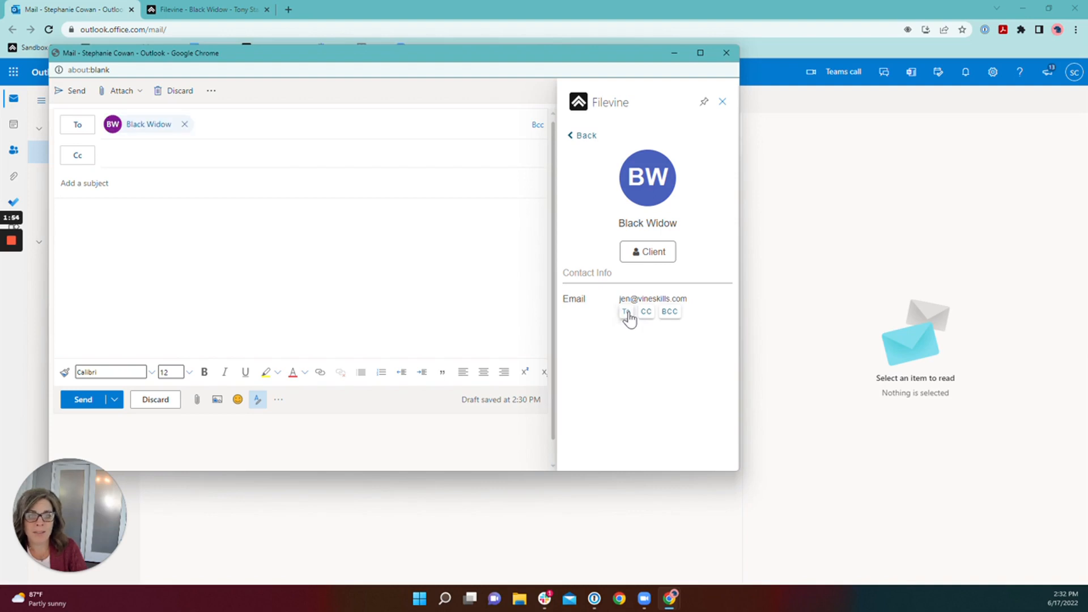
pyautogui.click(579, 136)
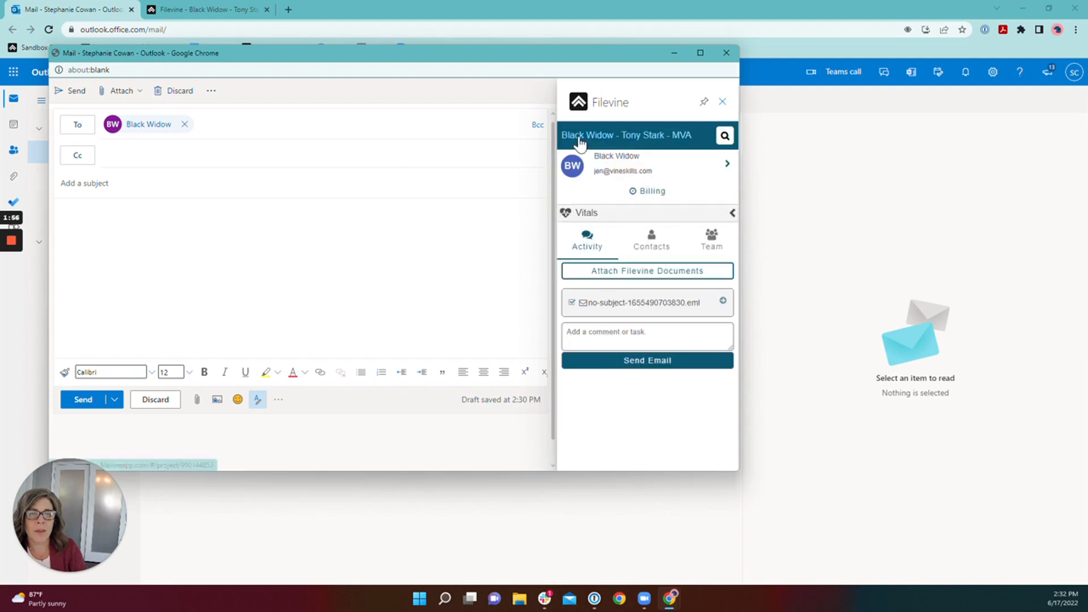
# Find the insurance adjuster among the project's contacts and add that contact's email as a Cc recipient
pyautogui.click(651, 247)
pyautogui.scroll(-5, 639, 369)
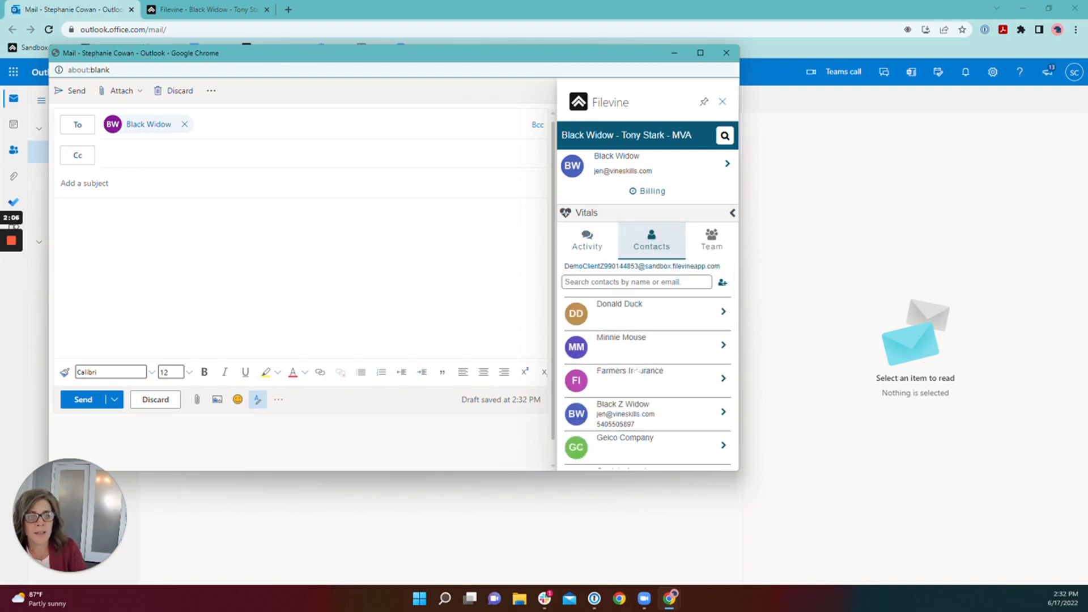
pyautogui.scroll(-2, 645, 396)
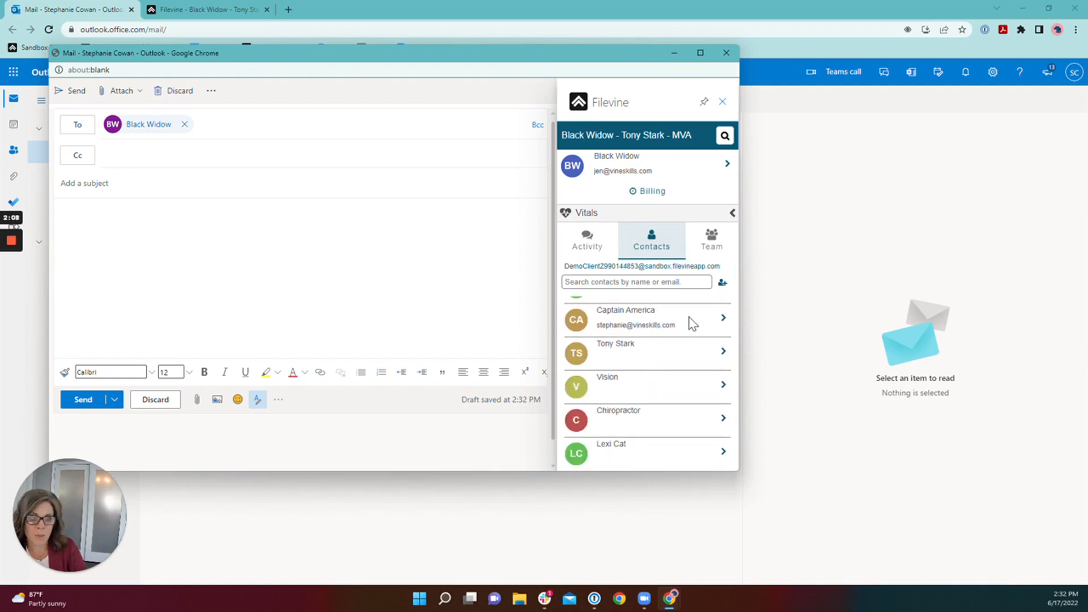
pyautogui.click(724, 352)
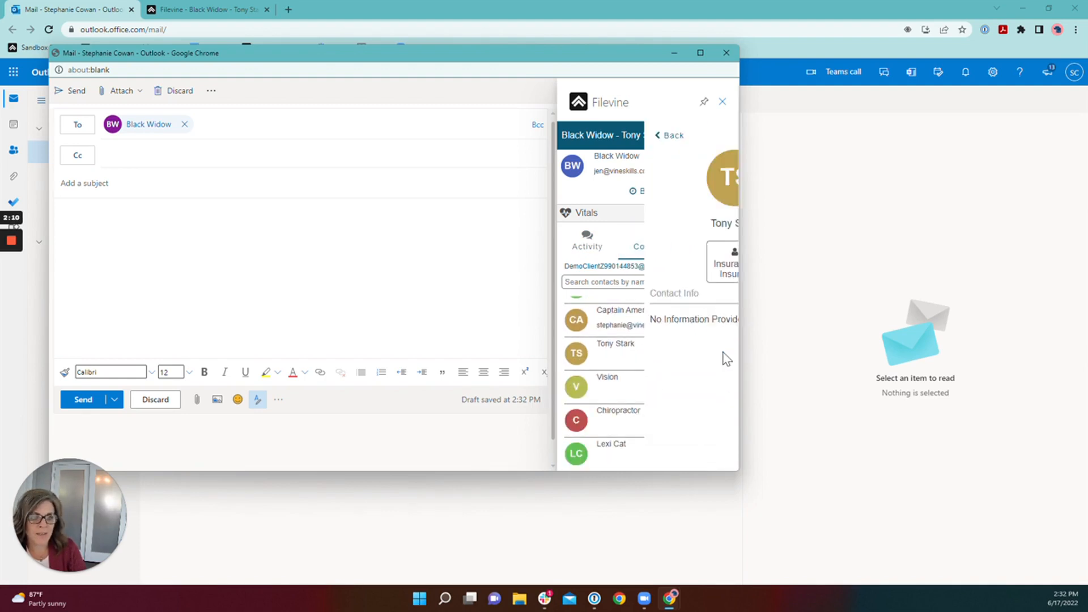
pyautogui.click(584, 136)
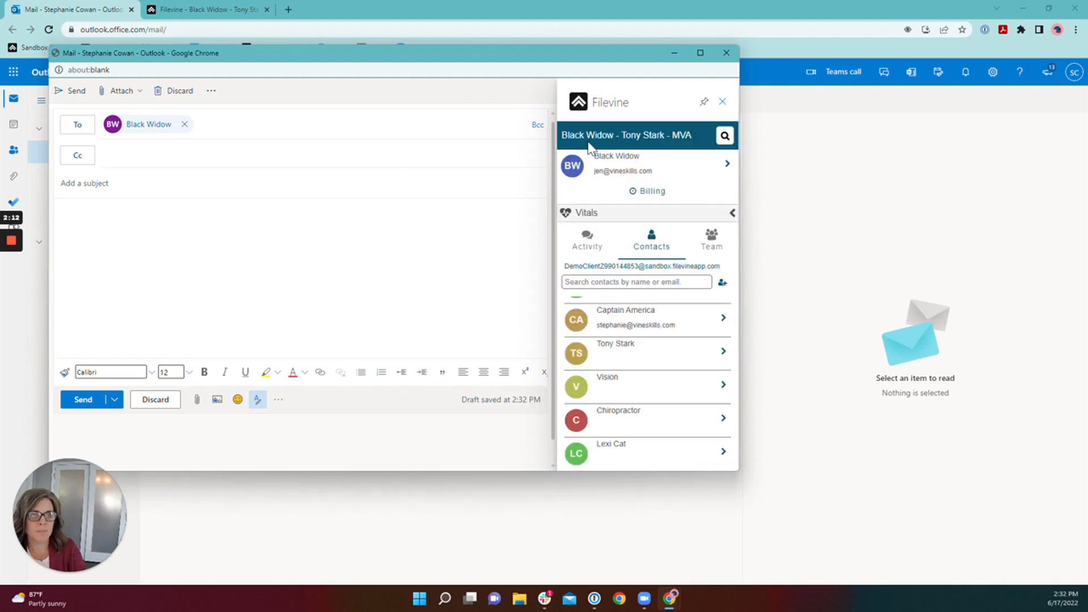
pyautogui.click(724, 318)
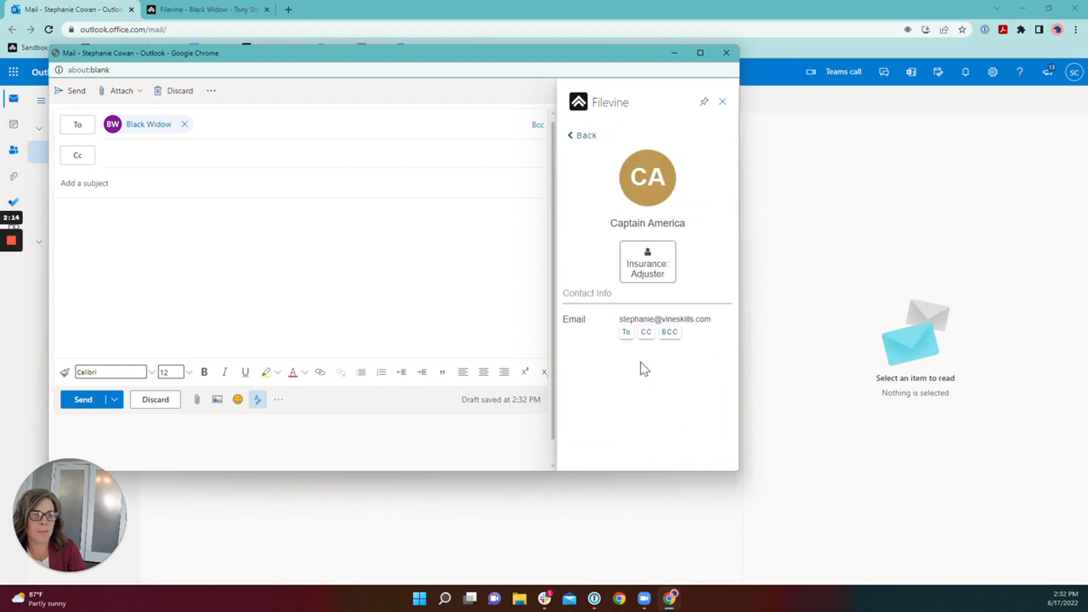
pyautogui.click(645, 333)
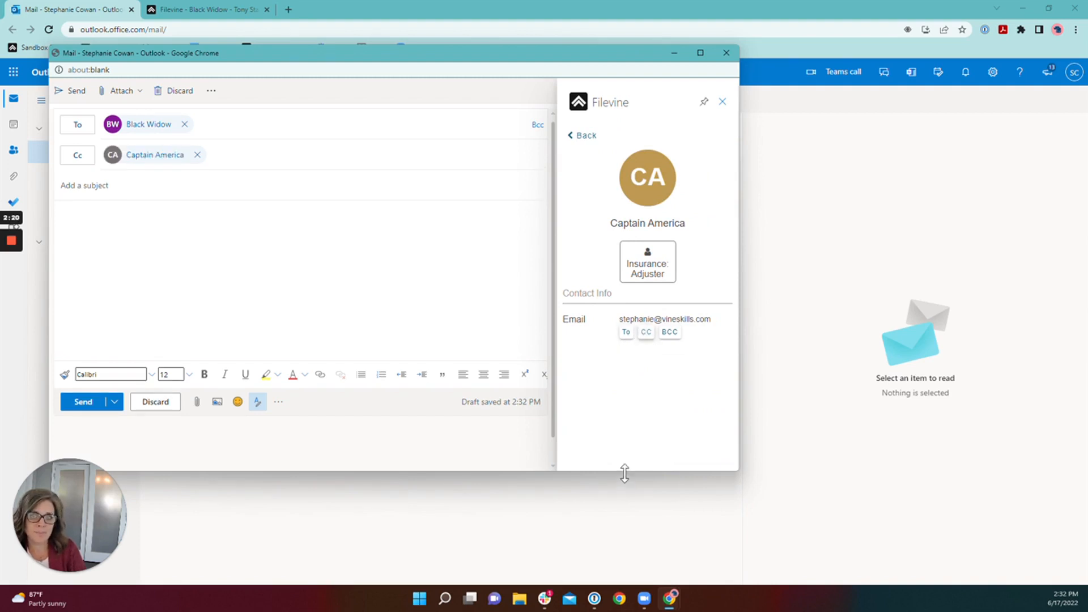
pyautogui.click(587, 136)
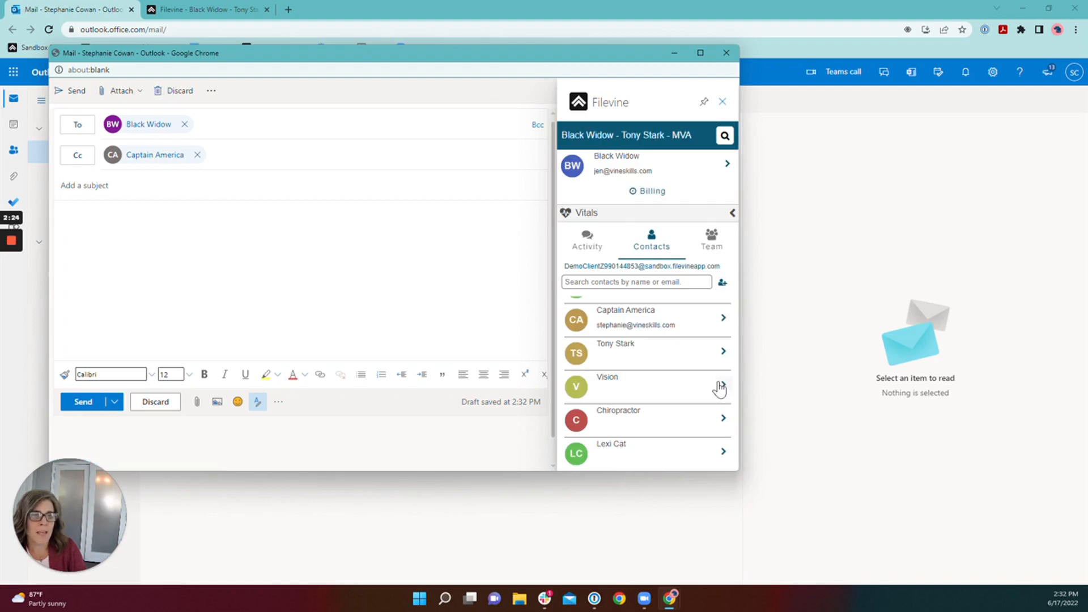
# Search the project's Filevine documents for "settlement break" and attach the SETTLEMENT BREAKDOWN PDF dated Feb 17, 2022
pyautogui.click(585, 244)
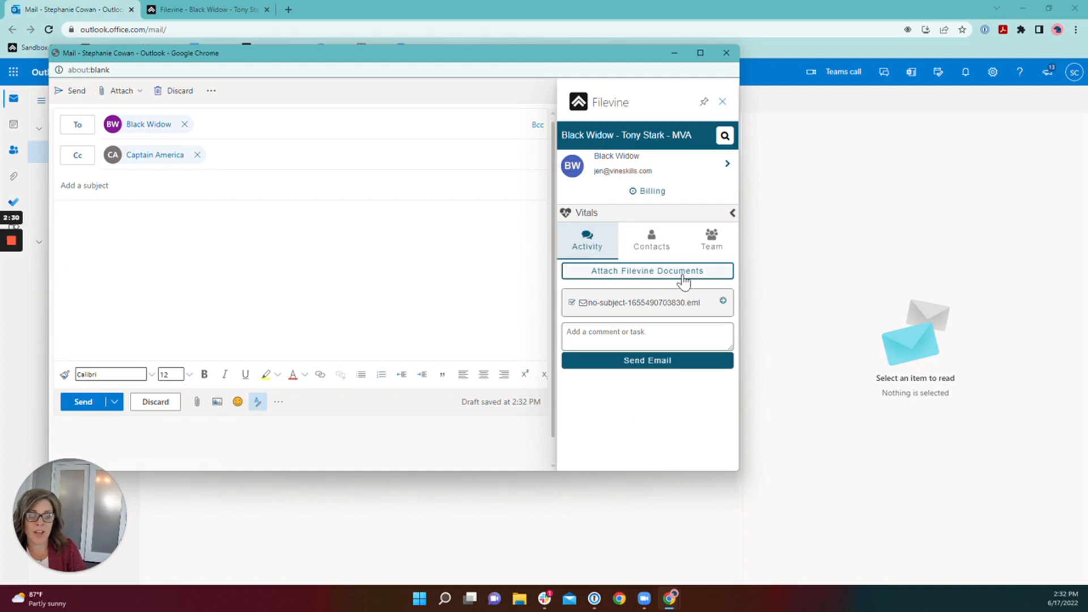
pyautogui.click(638, 273)
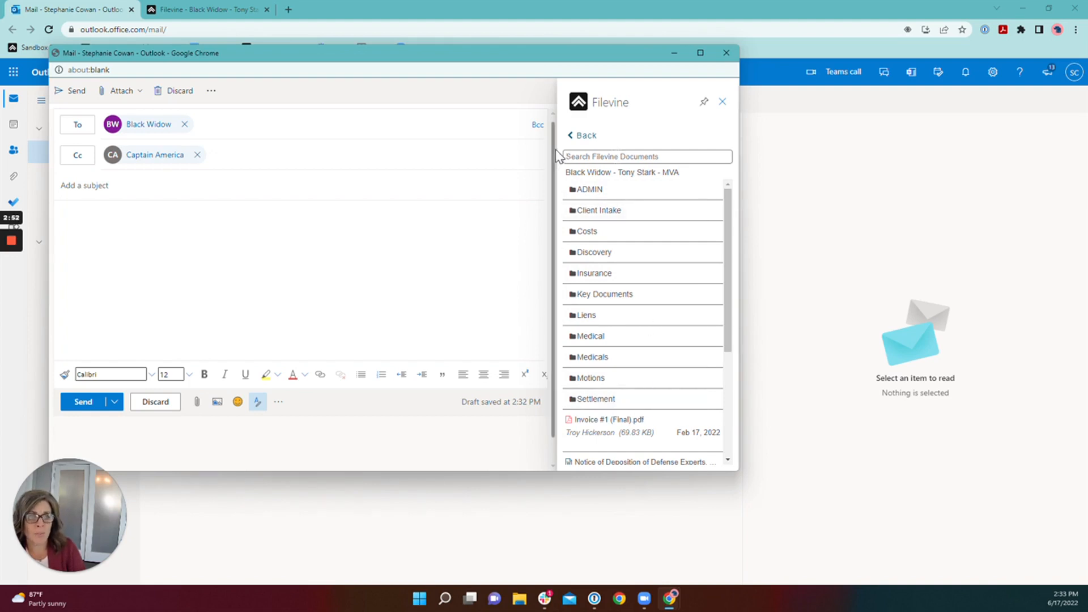
pyautogui.write('s')
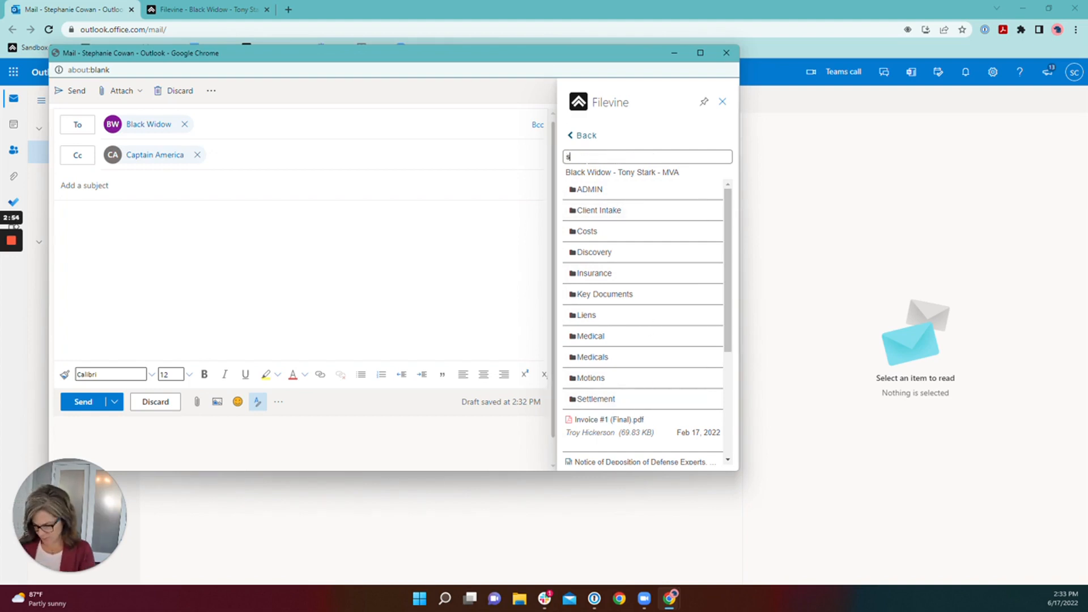
pyautogui.write('ettlem')
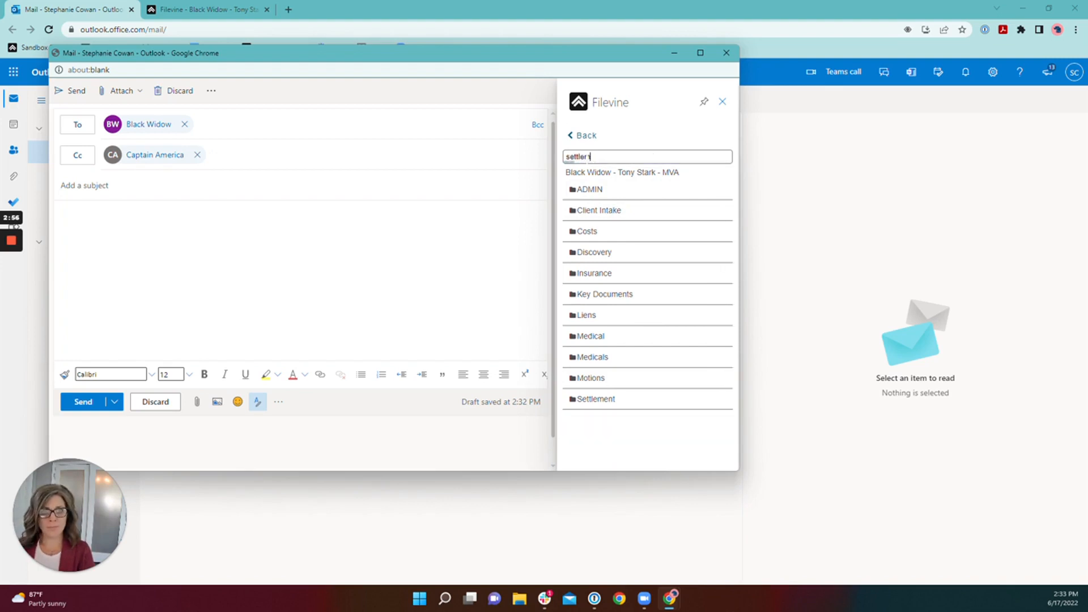
pyautogui.write('ent break')
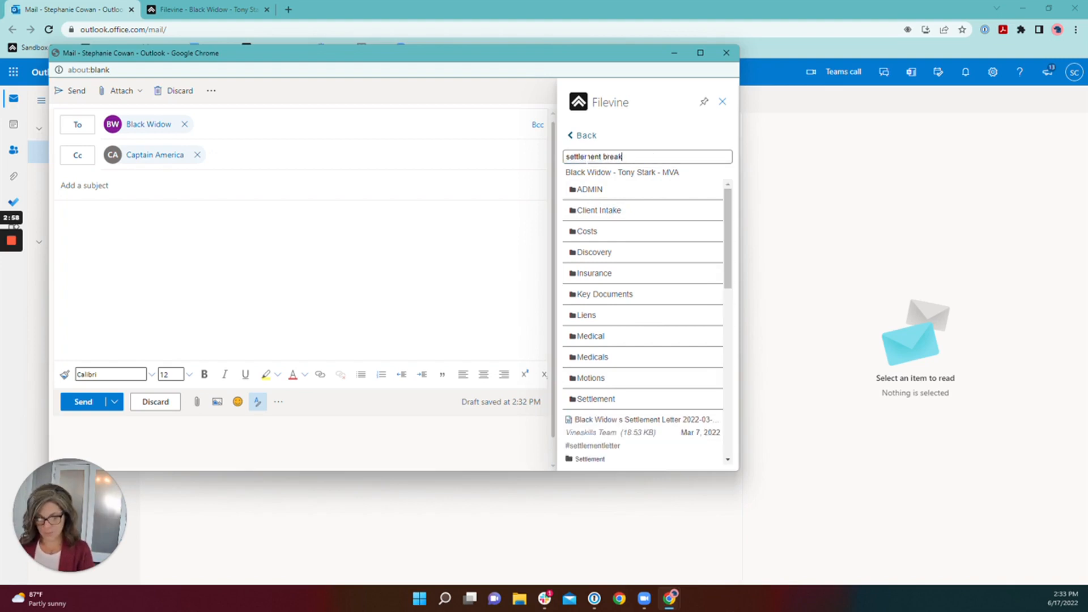
pyautogui.scroll(-2, 629, 306)
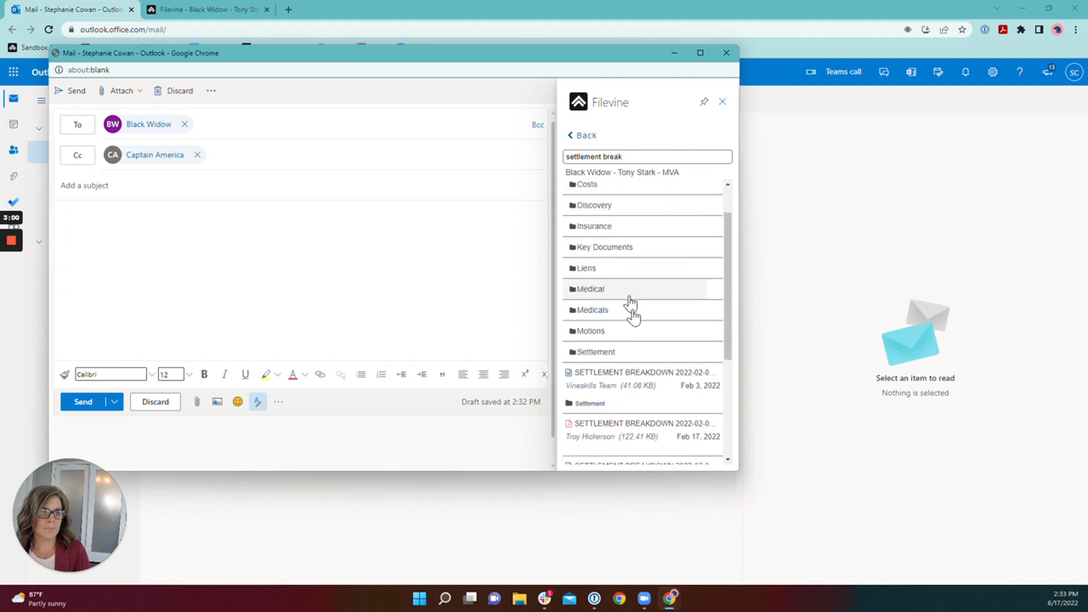
pyautogui.click(633, 368)
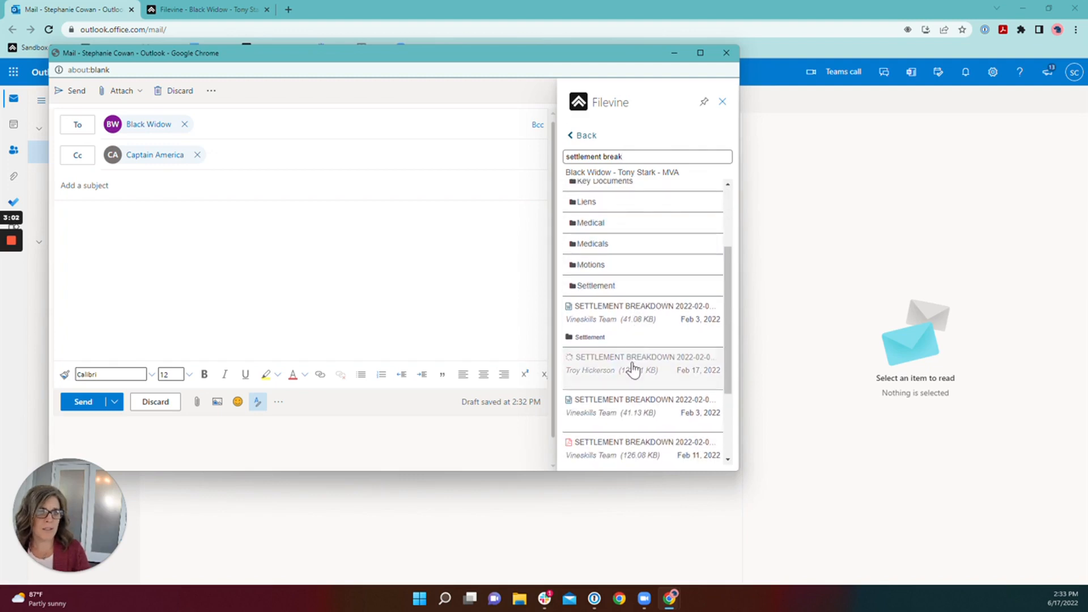
pyautogui.click(585, 137)
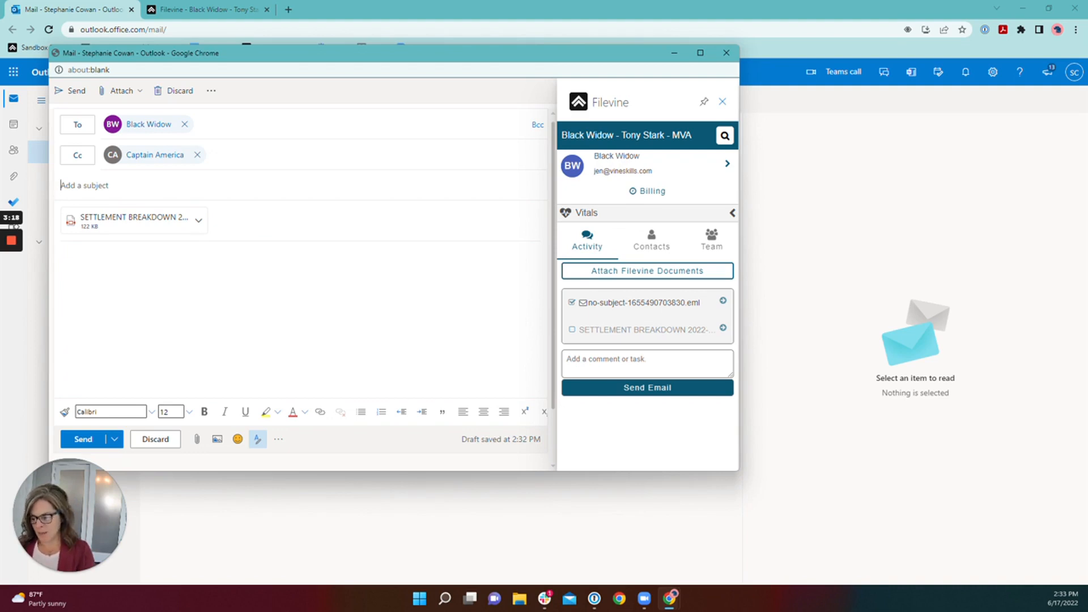
# Enter the subject "Settlement Breakdown" and the body "Please see attached per your request.", signed with the sender's first name
pyautogui.write('Settlement Breakdown')
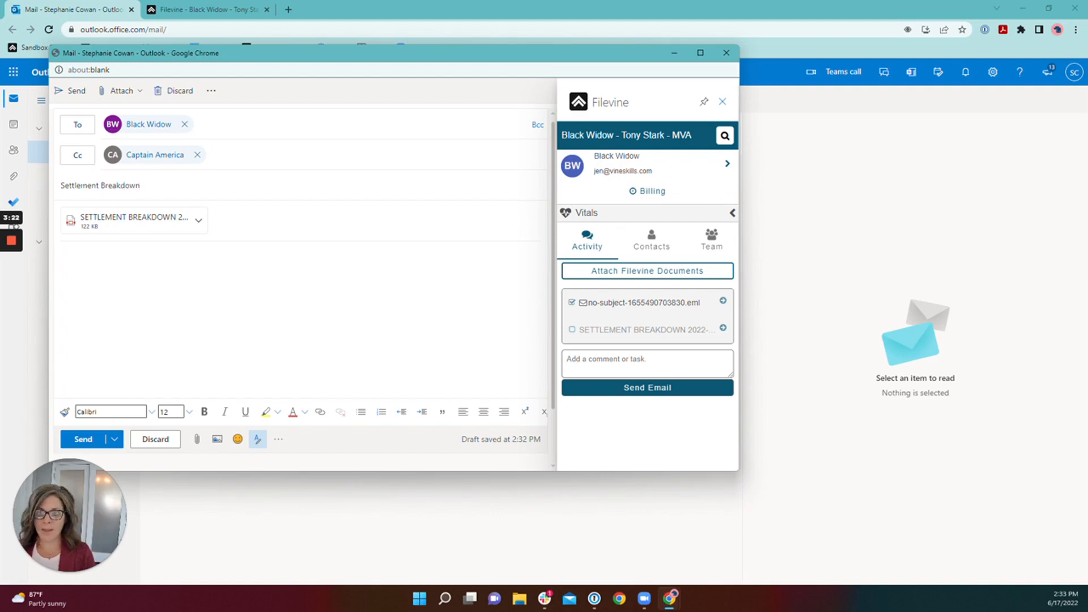
pyautogui.write('lease see')
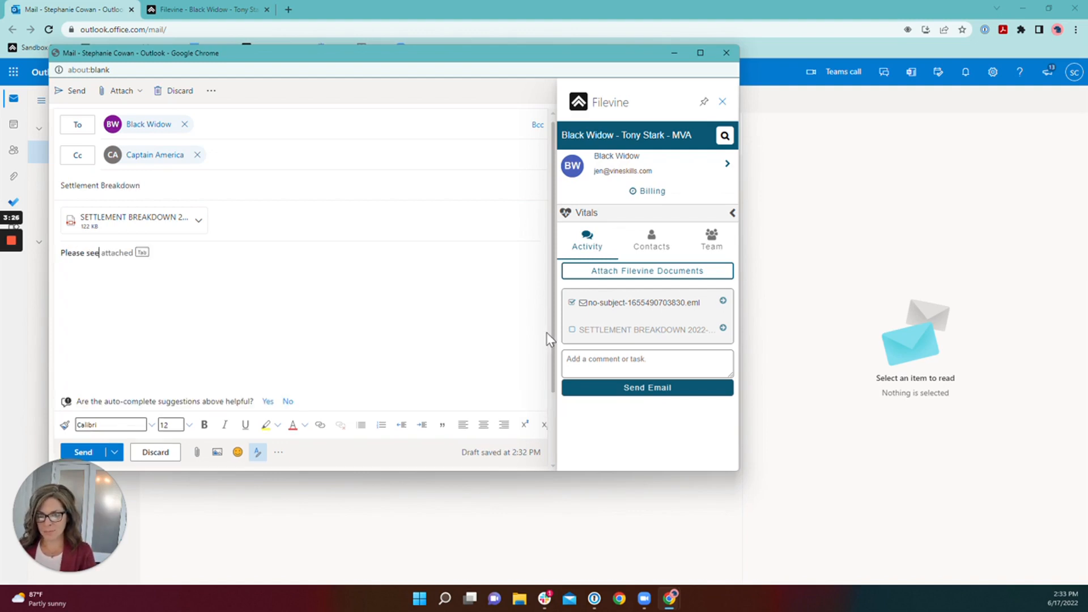
pyautogui.press('Tab')
pyautogui.write('per you')
pyautogui.press('Tab')
pyautogui.write('.')
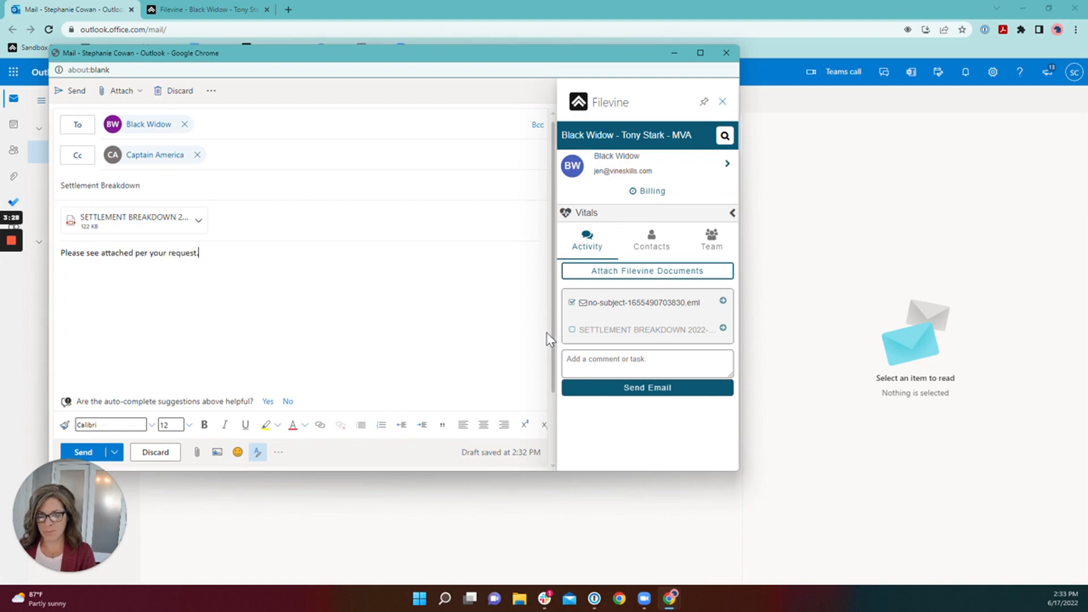
pyautogui.press('Return')
pyautogui.write('Stephanie')
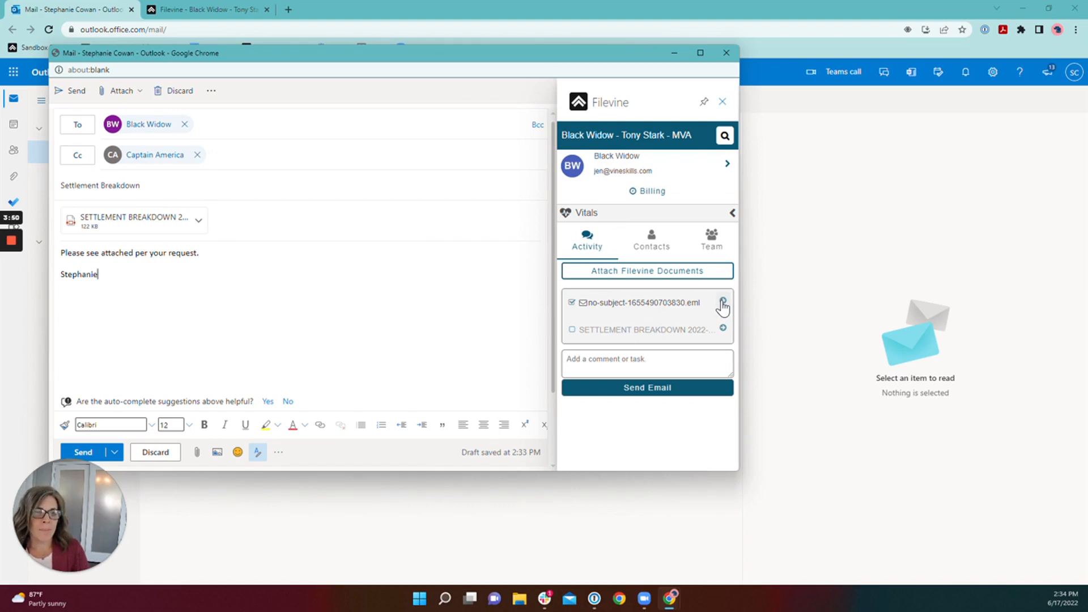
# Rename the outgoing email's Filevine file as "EM to Client re Breakdown" and save the name
pyautogui.moveTo(701, 305); pyautogui.dragTo(584, 307)
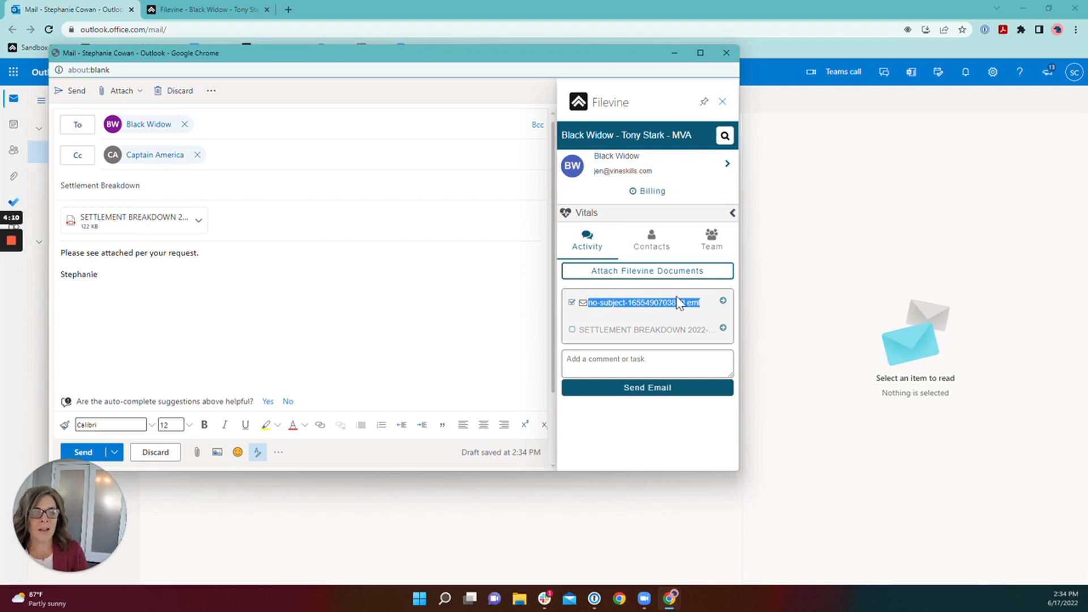
pyautogui.click(723, 302)
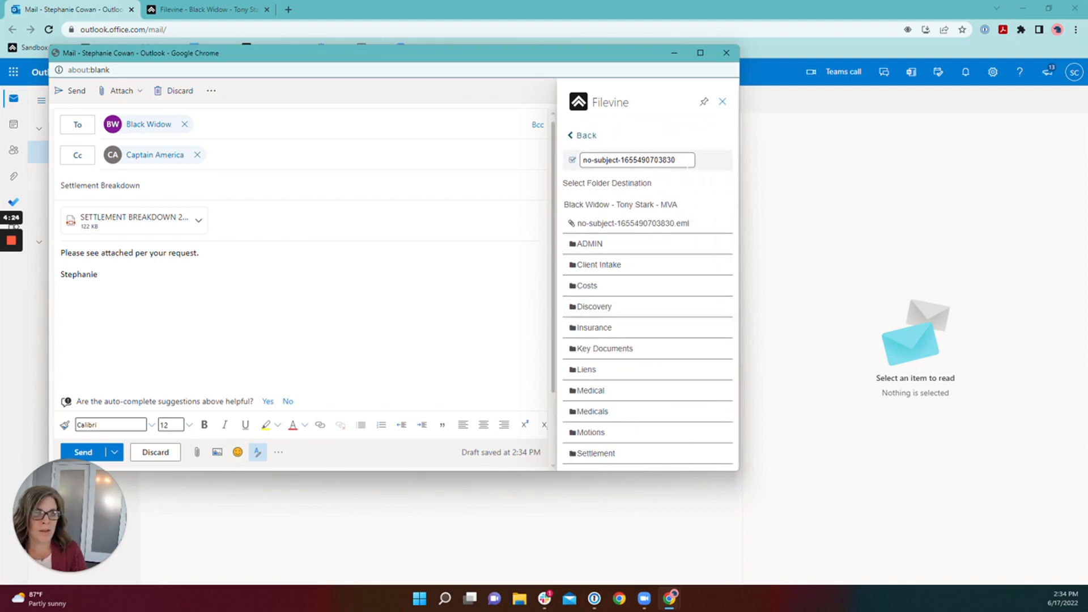
pyautogui.moveTo(677, 159); pyautogui.dragTo(584, 161)
pyautogui.write('E')
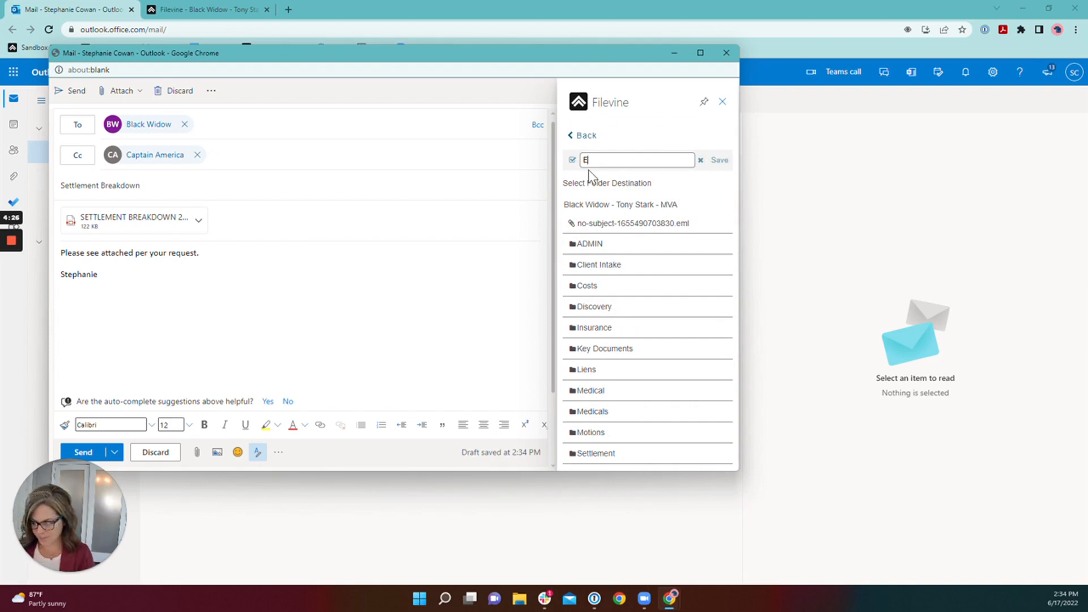
pyautogui.write('M to Clien')
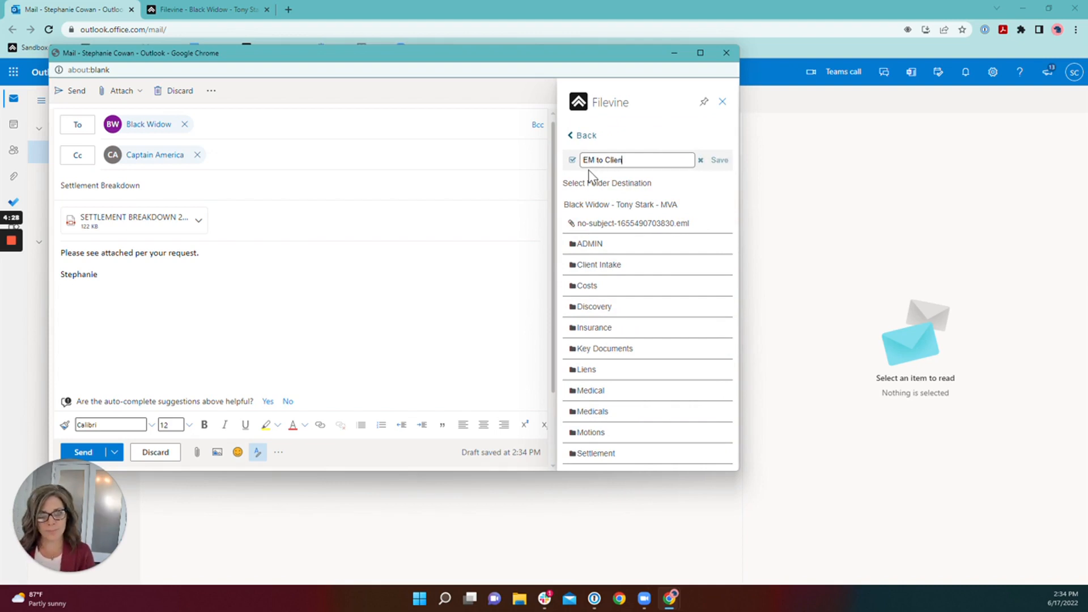
pyautogui.write('t re Break')
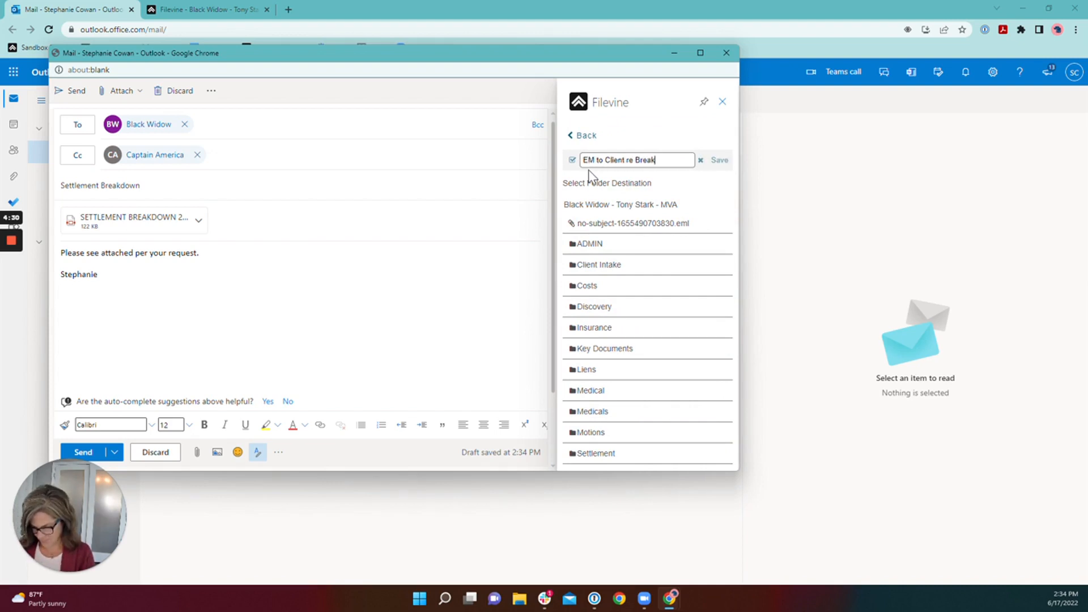
pyautogui.write('down')
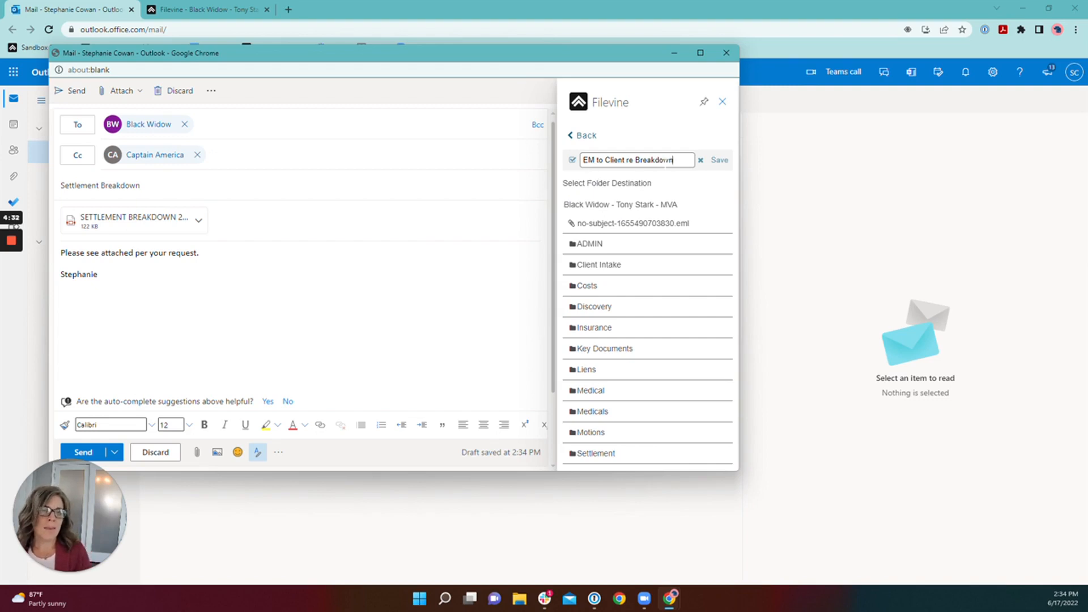
pyautogui.click(718, 161)
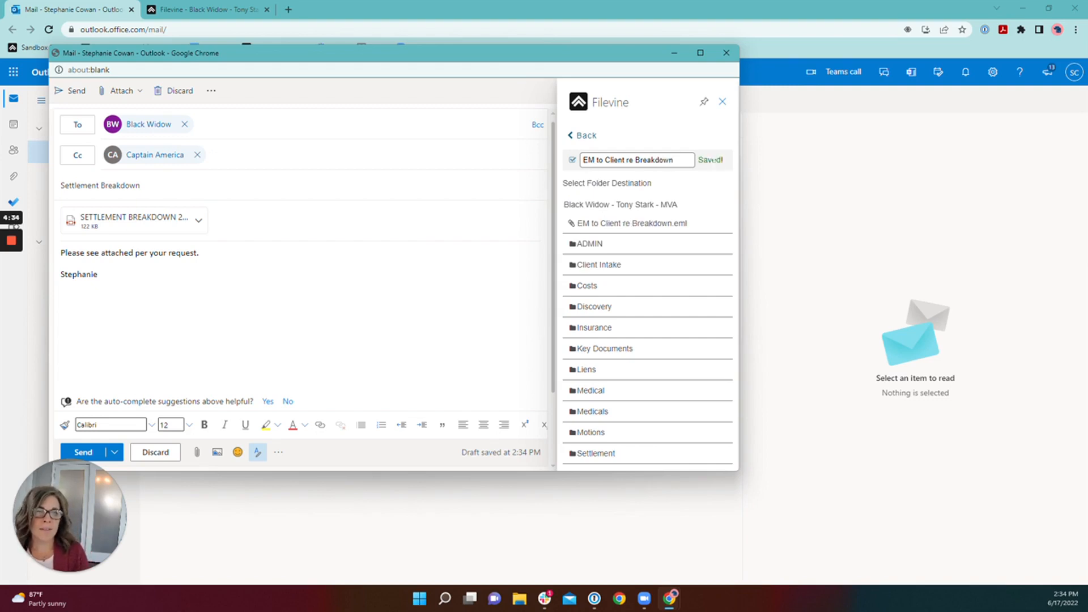
# Set the project's Settlement folder as the email file's destination and send the email through the Filevine add-in
pyautogui.moveTo(677, 159); pyautogui.dragTo(587, 160)
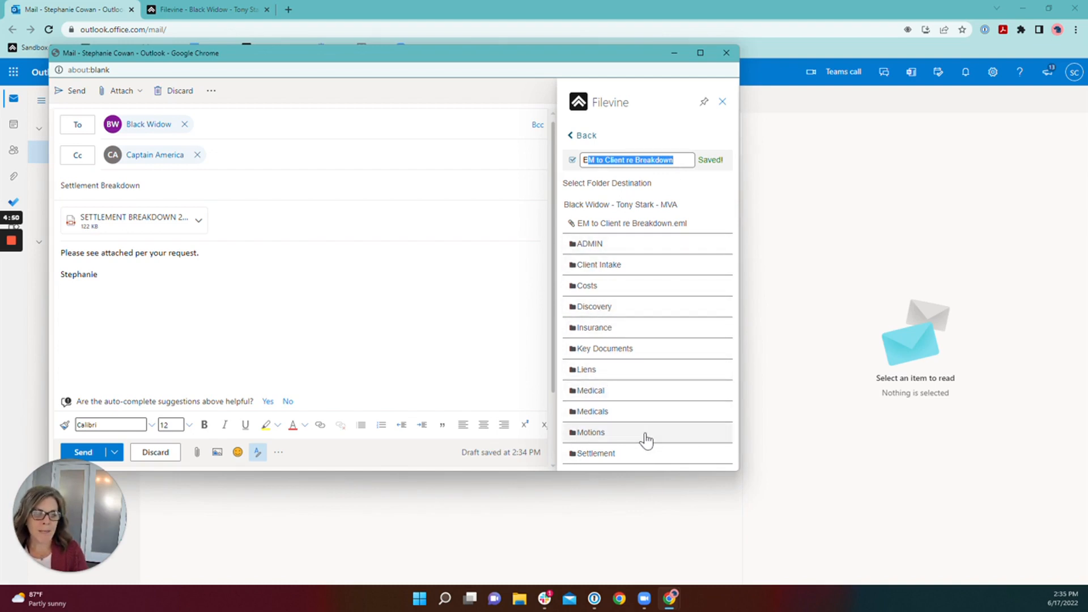
pyautogui.click(591, 455)
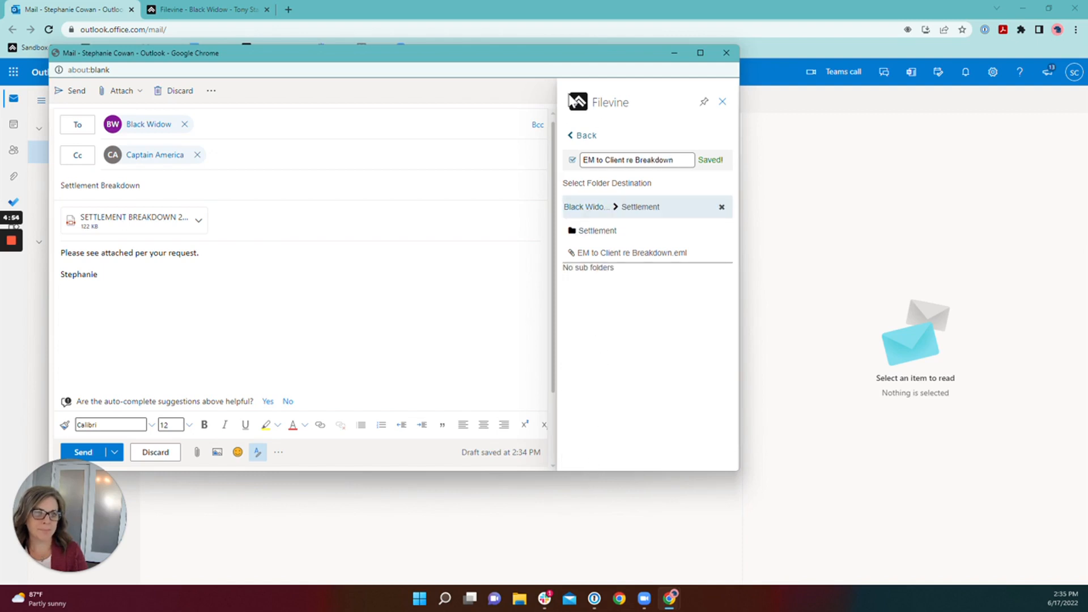
pyautogui.click(582, 136)
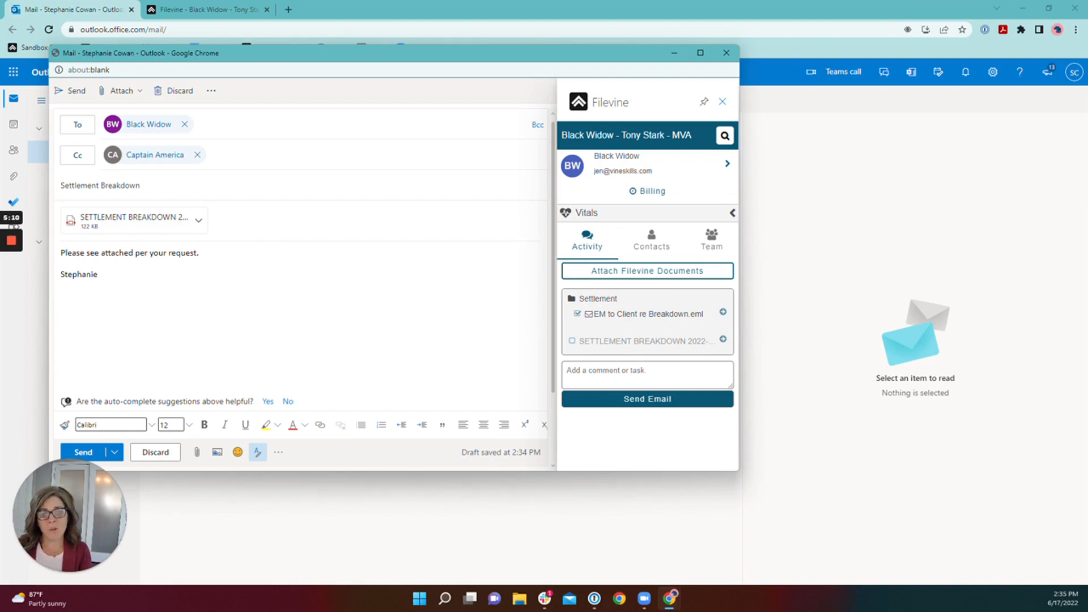
pyautogui.click(643, 400)
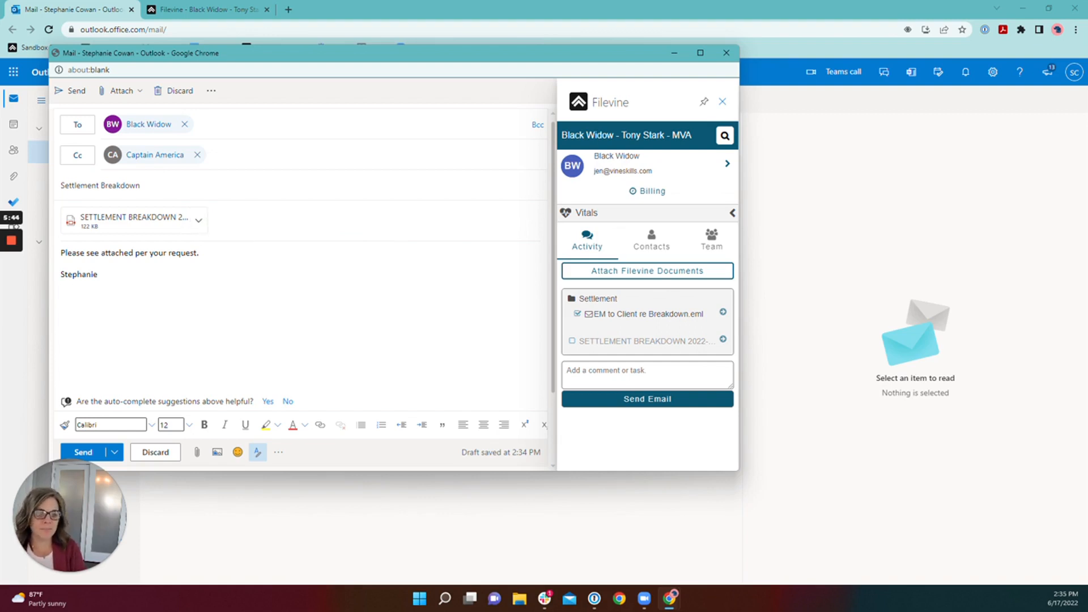
pyautogui.click(650, 405)
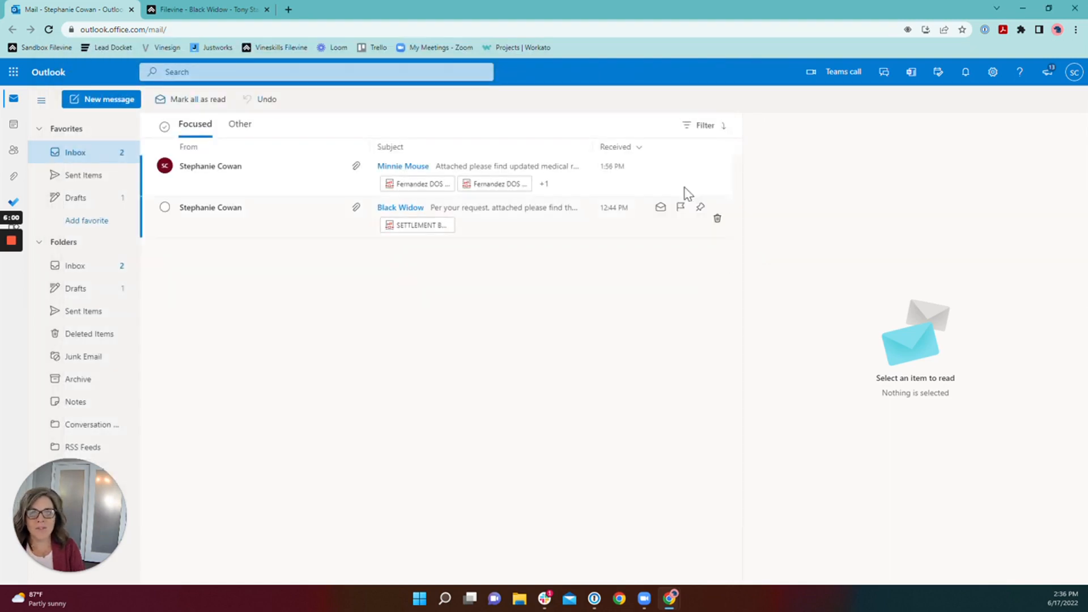
# Switch to Filevine to check the Settlement documents folder for the saved email and expand the newest Settlement Breakdown entry in the activity feed
pyautogui.click(195, 12)
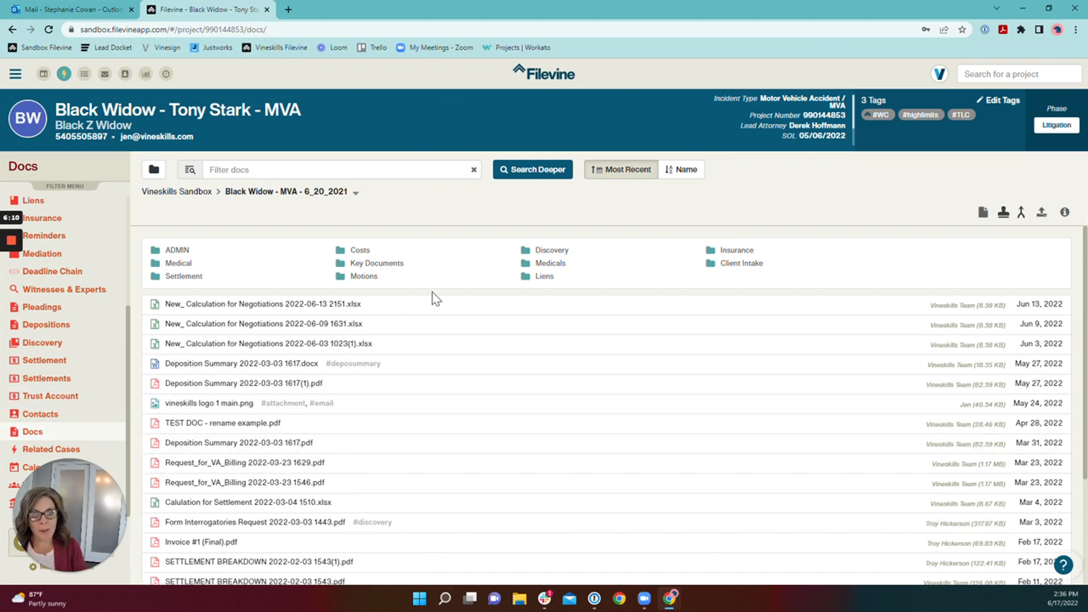
pyautogui.click(184, 277)
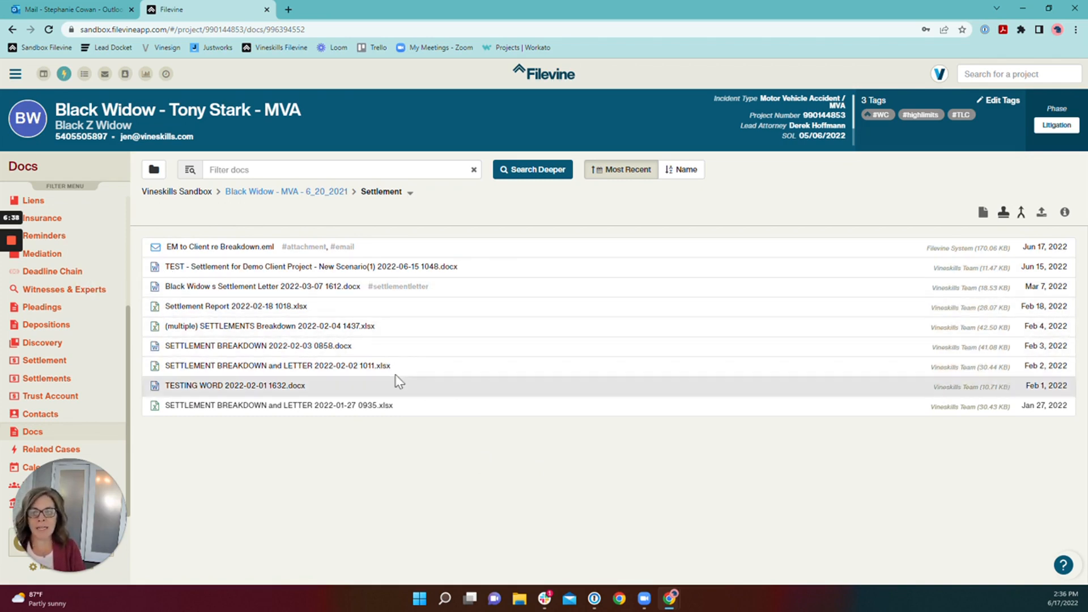
pyautogui.scroll(1, 33, 327)
pyautogui.scroll(2, 33, 328)
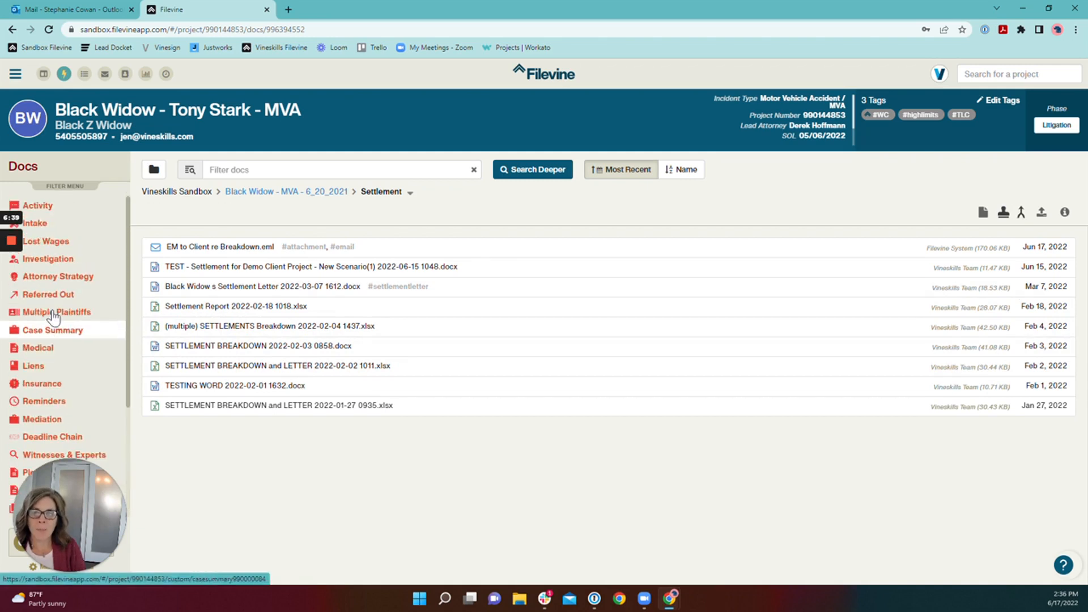
pyautogui.click(48, 209)
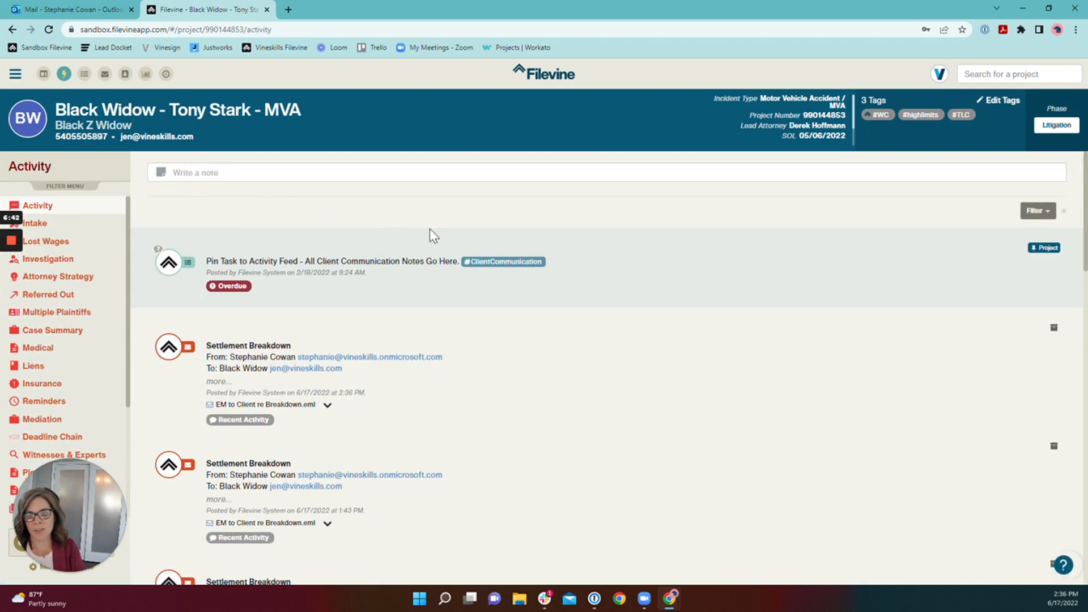
pyautogui.click(522, 342)
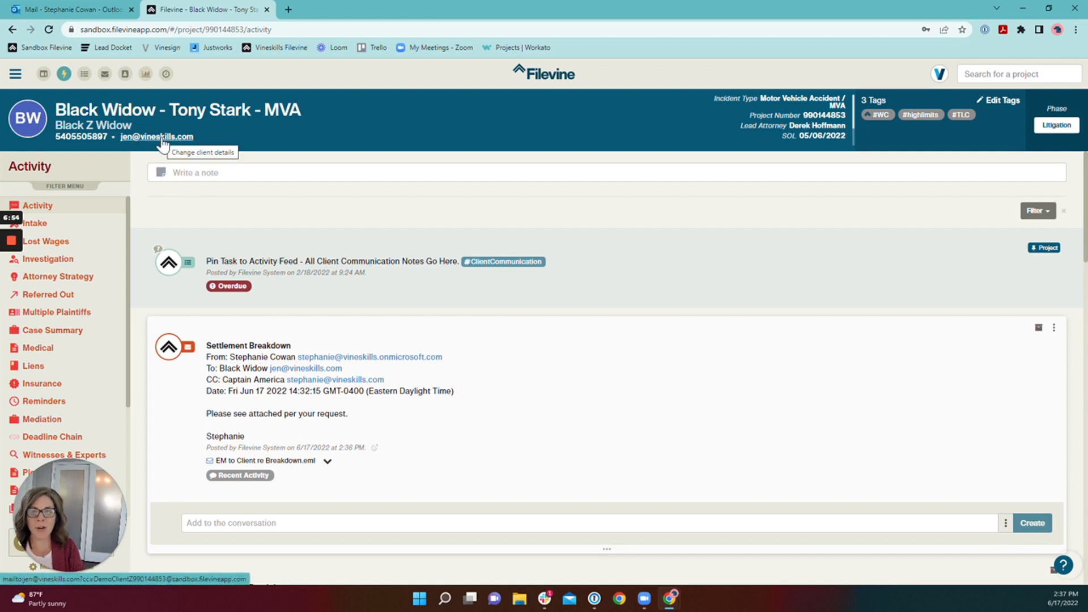
# View the project's full vitals to check its Filevine email address, and close them
pyautogui.moveTo(791, 120)
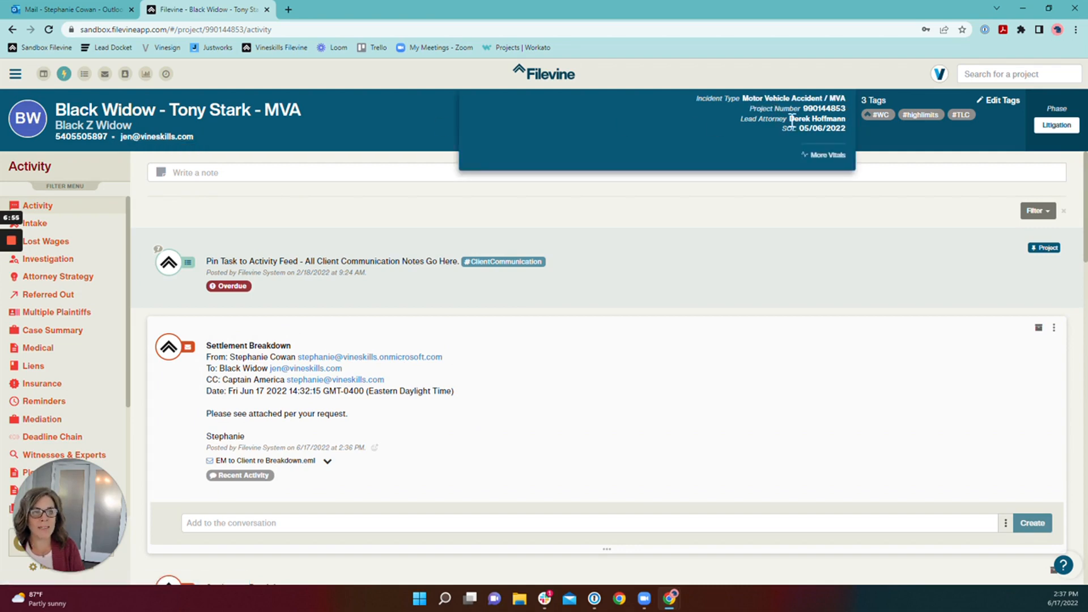
pyautogui.click(818, 158)
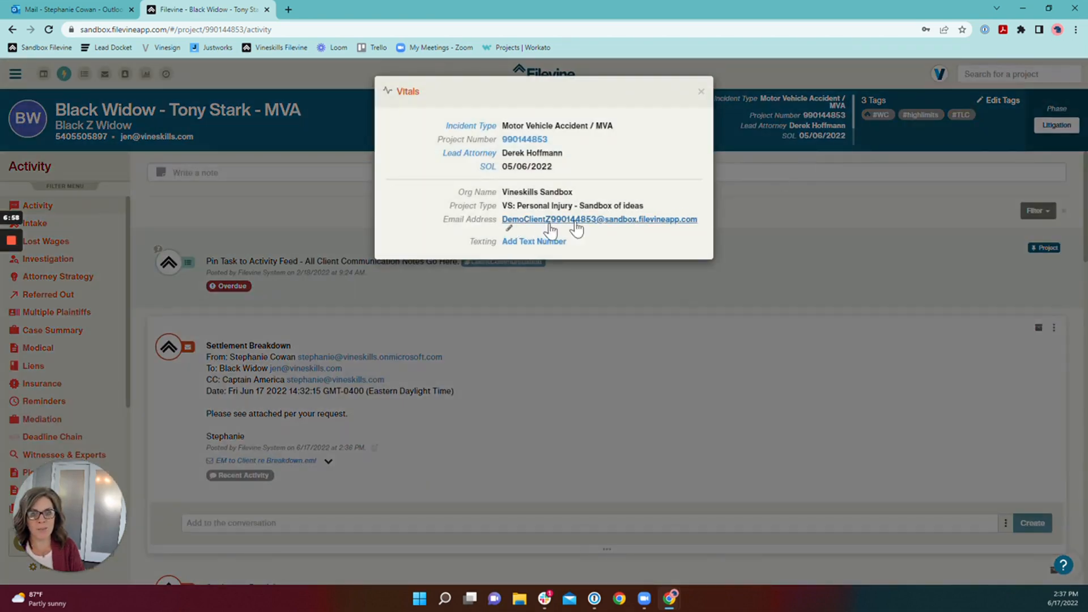
pyautogui.click(702, 93)
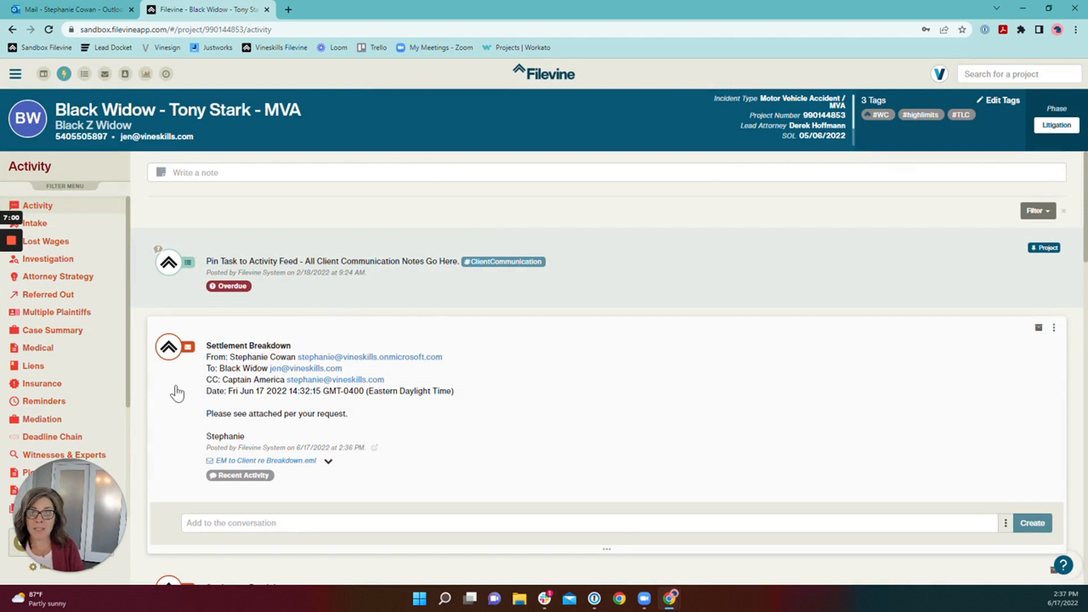